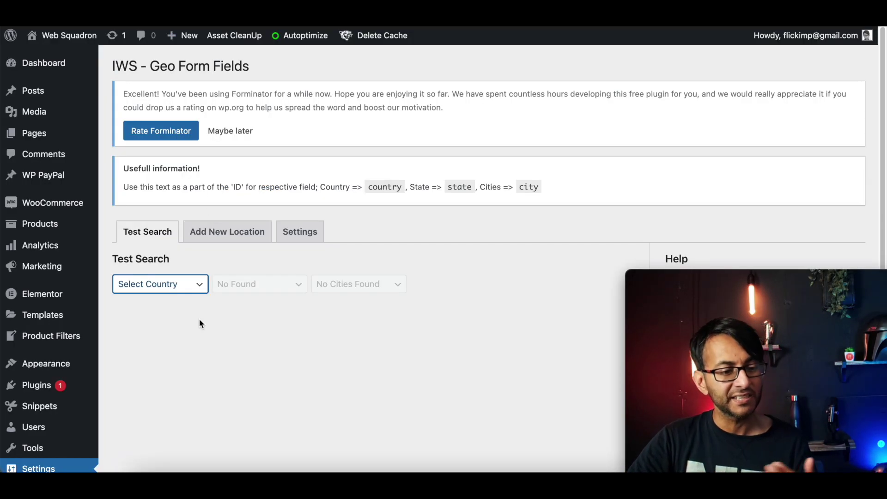
Step: In Test Search, pick Australia and Tasmania, then view and close Tasmania's city list
{"action": "mouse_move", "coordinate": [75, 385]}
{"action": "scroll", "coordinate": [76, 385], "scroll_direction": "down", "scroll_amount": 3}
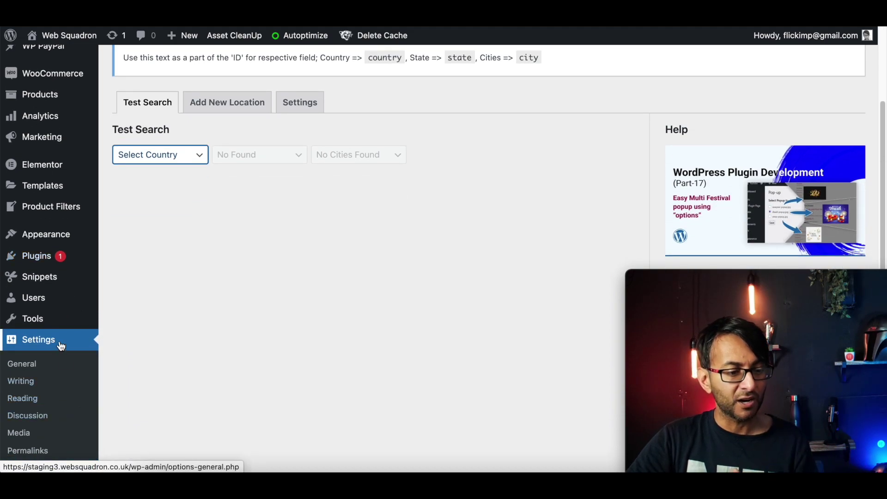
{"action": "scroll", "coordinate": [59, 351], "scroll_direction": "down", "scroll_amount": 5}
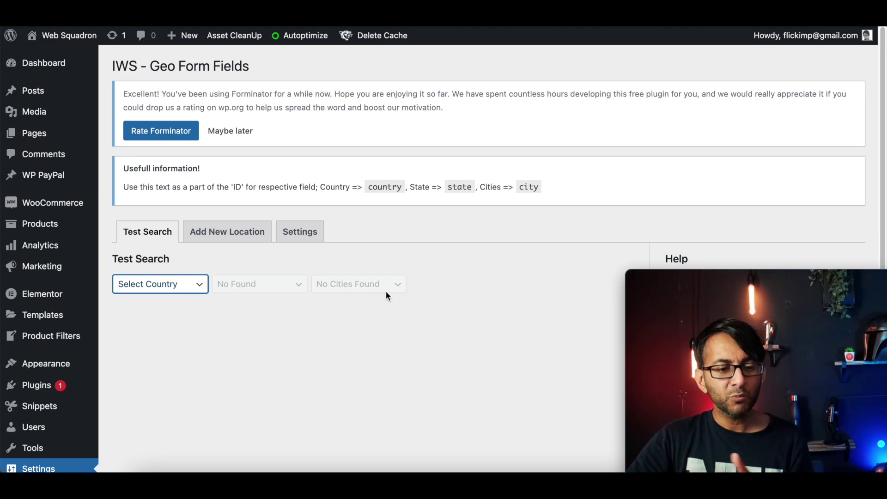
{"action": "left_click", "coordinate": [188, 287]}
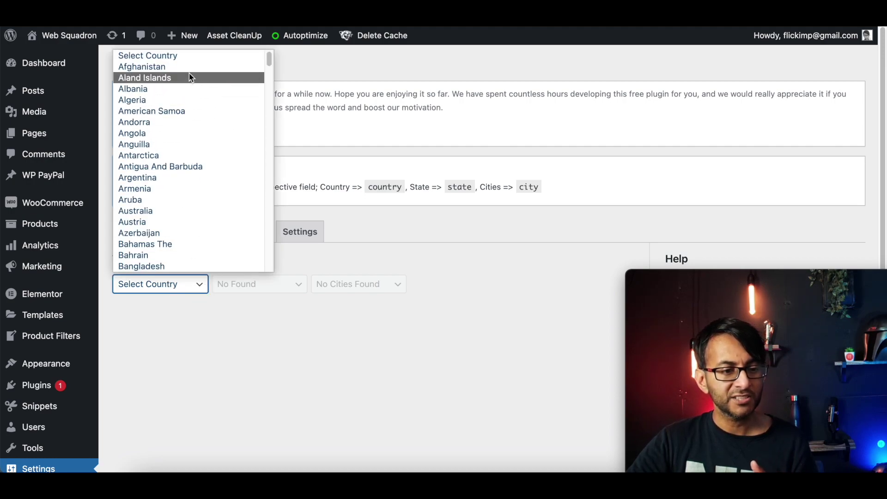
{"action": "left_click", "coordinate": [189, 211]}
{"action": "left_click", "coordinate": [269, 290]}
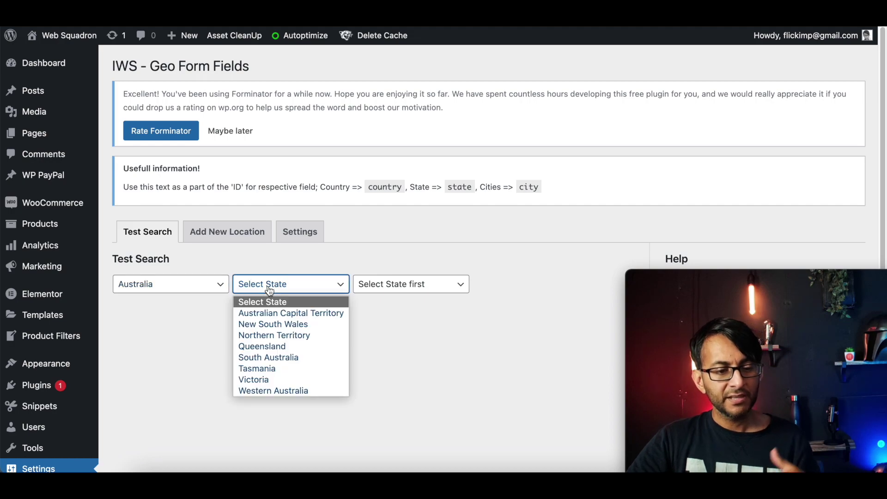
{"action": "left_click", "coordinate": [290, 369]}
{"action": "left_click", "coordinate": [403, 290]}
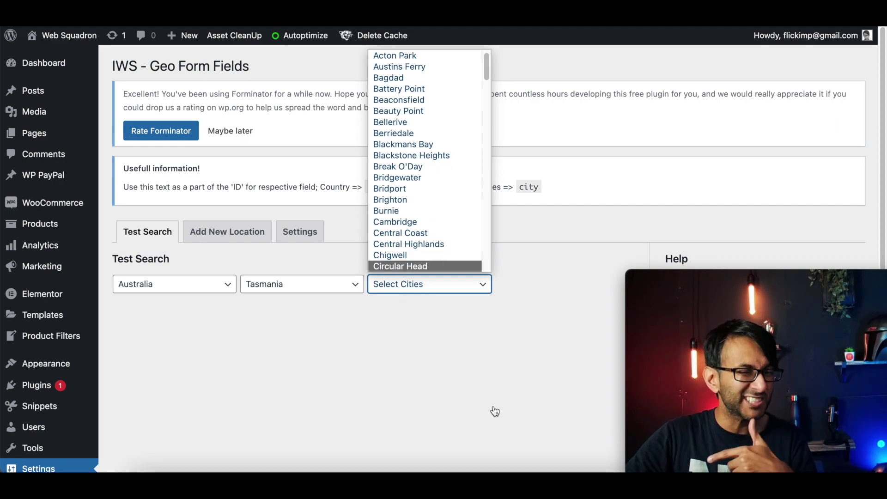
{"action": "left_click", "coordinate": [454, 414]}
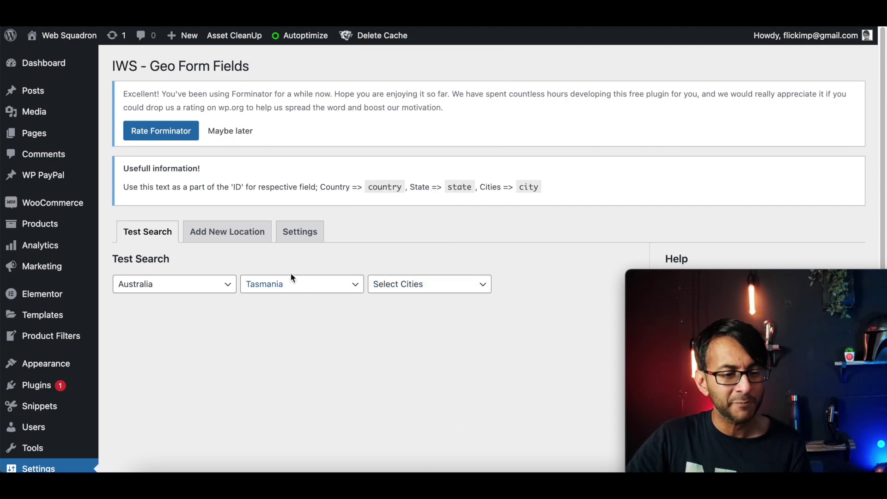
Step: Go to Add New Location and switch to the Add Cities sub-tab
{"action": "left_click", "coordinate": [255, 241]}
{"action": "scroll", "coordinate": [388, 287], "scroll_direction": "down", "scroll_amount": 3}
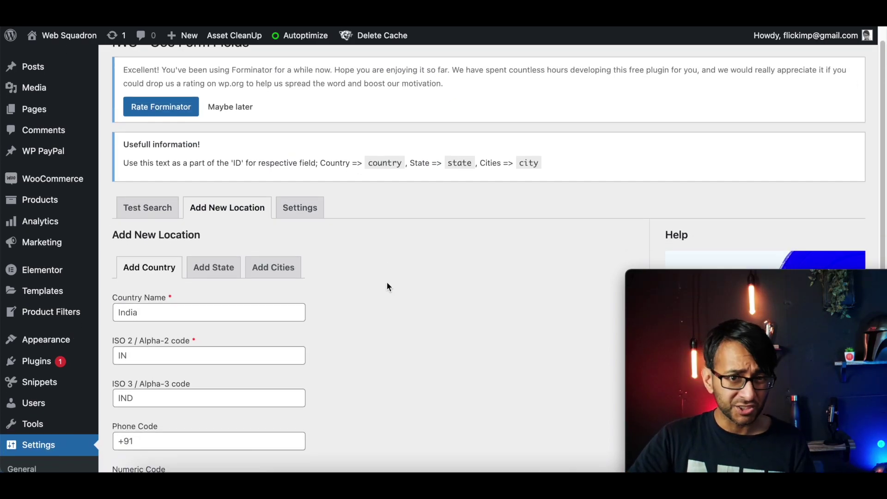
{"action": "left_click", "coordinate": [273, 217]}
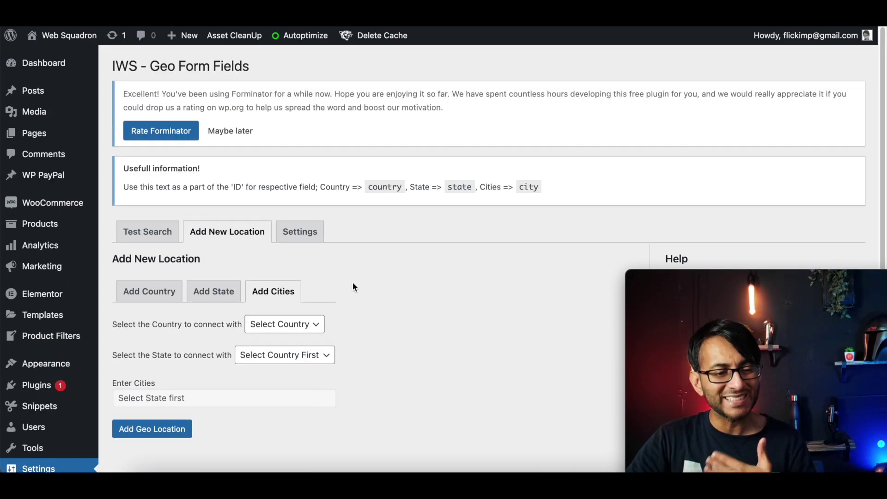
{"action": "scroll", "coordinate": [323, 342], "scroll_direction": "down", "scroll_amount": 5}
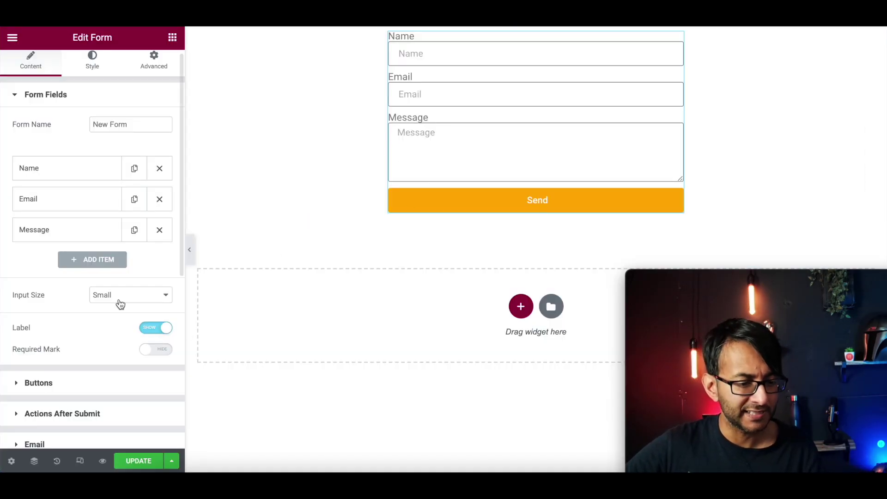
Step: Add a new Select-type form field labelled Country
{"action": "left_click", "coordinate": [105, 267]}
{"action": "left_click", "coordinate": [117, 314]}
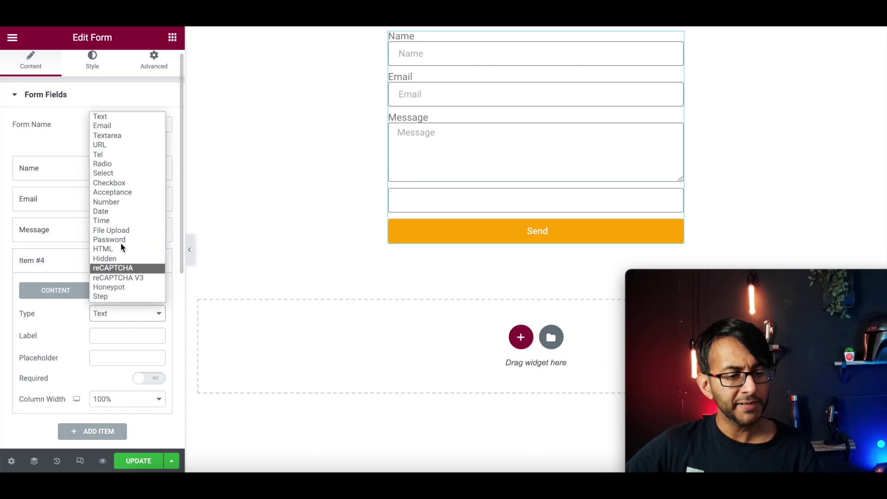
{"action": "left_click", "coordinate": [129, 174]}
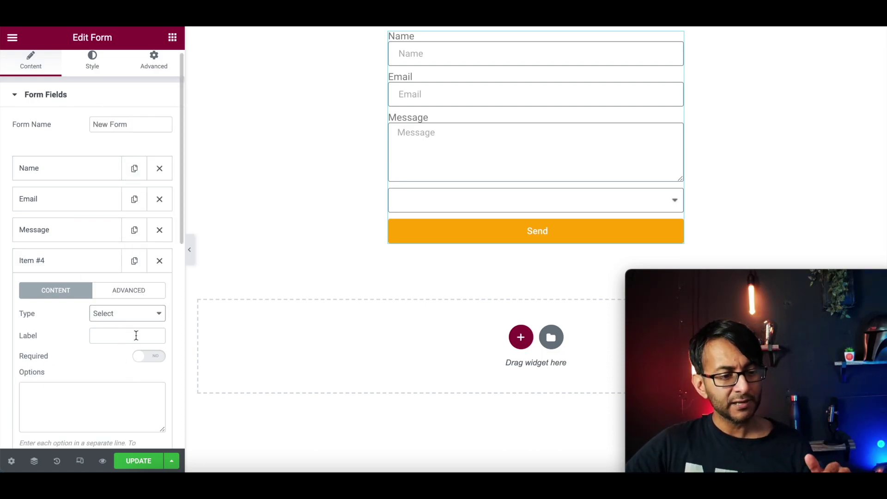
{"action": "left_click", "coordinate": [136, 336]}
{"action": "type", "text": "Country"}
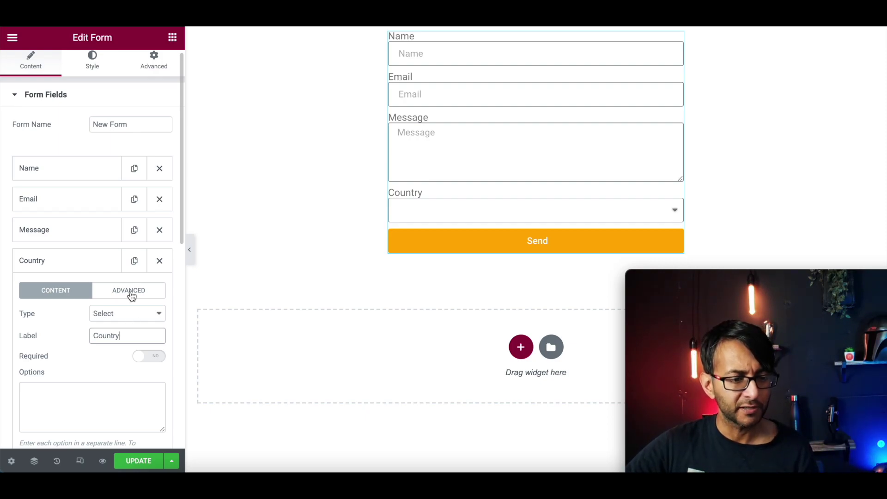
Step: Replace the Country field's ID with country and update the page
{"action": "left_click", "coordinate": [130, 292]}
{"action": "double_click", "coordinate": [152, 342]}
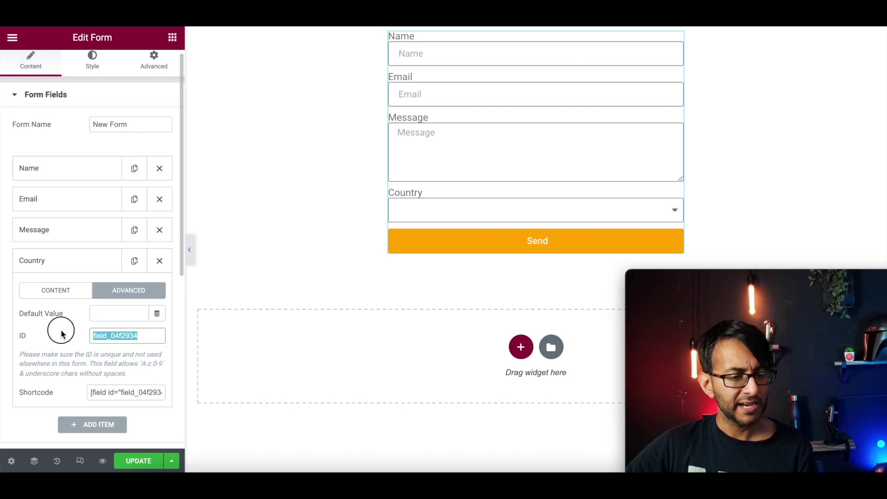
{"action": "type", "text": "country"}
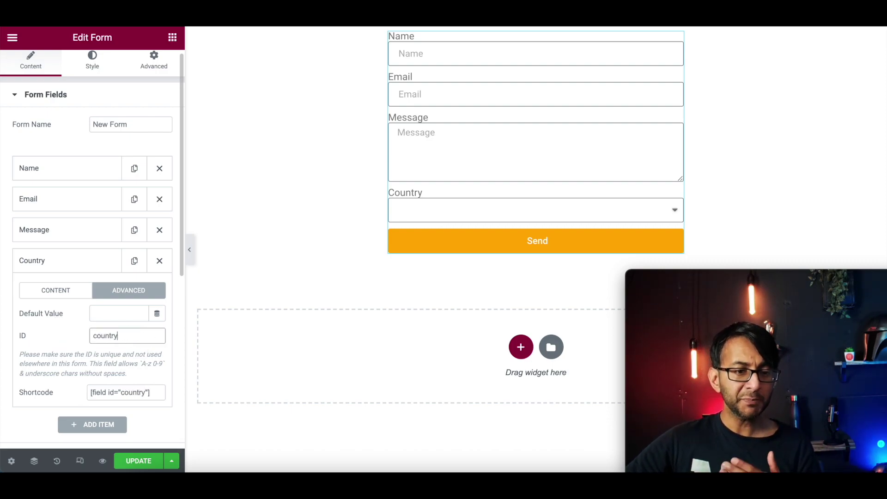
{"action": "key", "text": "ctrl+Tab"}
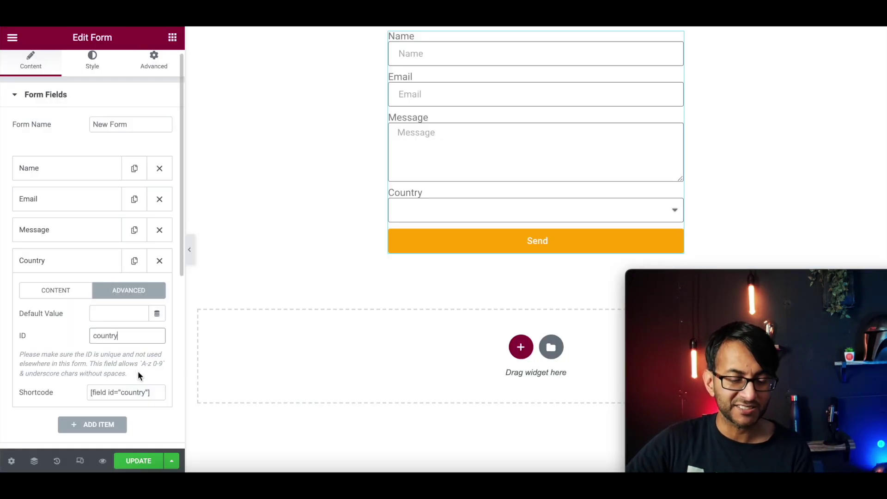
{"action": "left_click", "coordinate": [136, 461]}
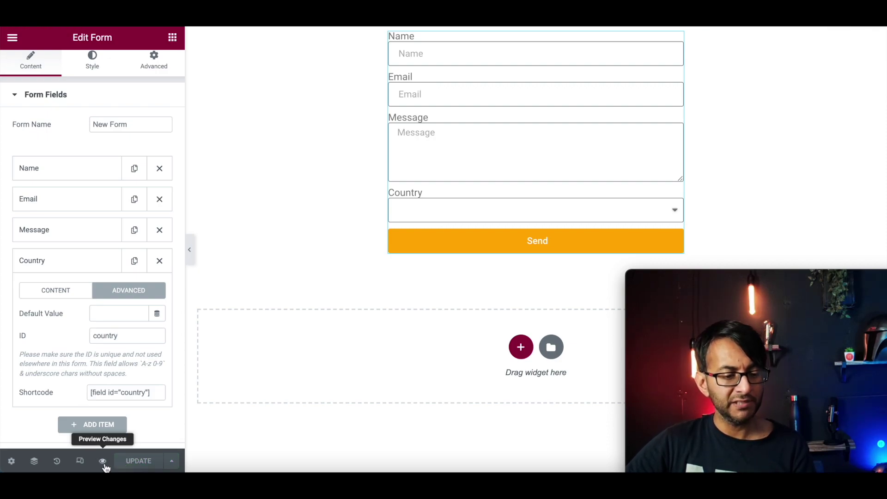
{"action": "left_click", "coordinate": [103, 461]}
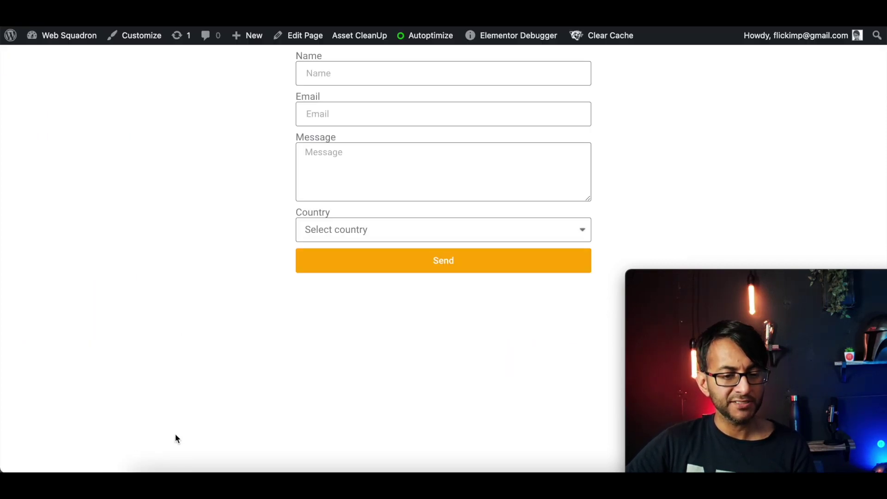
{"action": "left_click", "coordinate": [578, 231]}
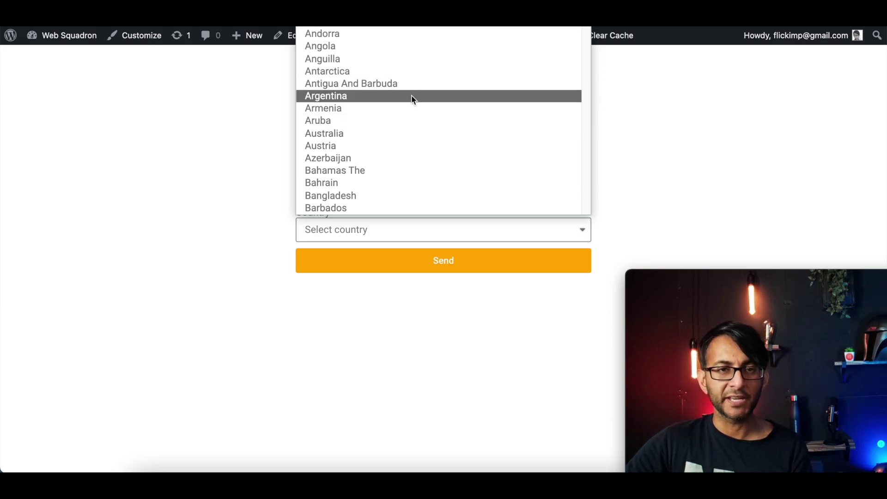
{"action": "scroll", "coordinate": [412, 140], "scroll_direction": "down", "scroll_amount": 15}
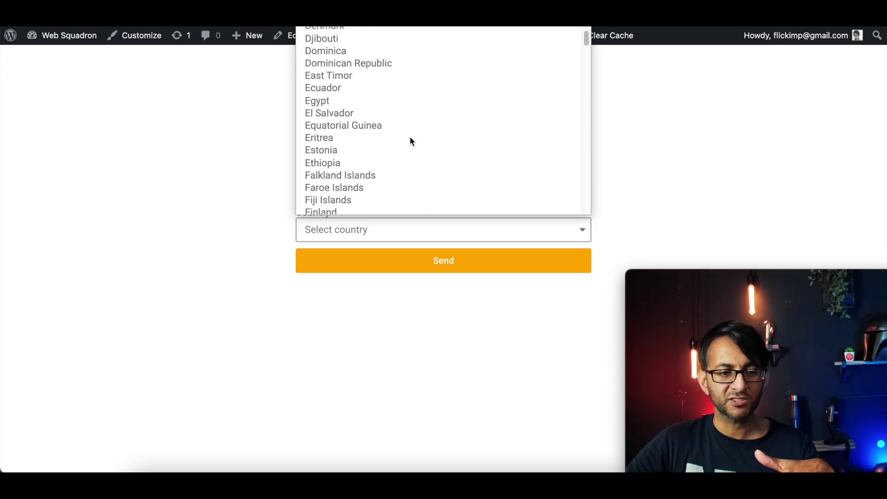
{"action": "scroll", "coordinate": [411, 141], "scroll_direction": "down", "scroll_amount": 10}
{"action": "left_click", "coordinate": [154, 147]}
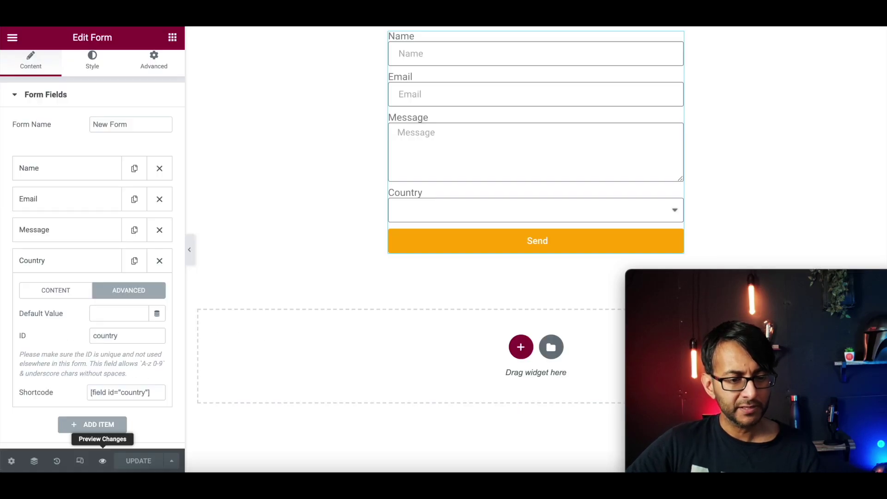
Step: Duplicate the Country field twice to create two more dropdowns
{"action": "left_click", "coordinate": [135, 261]}
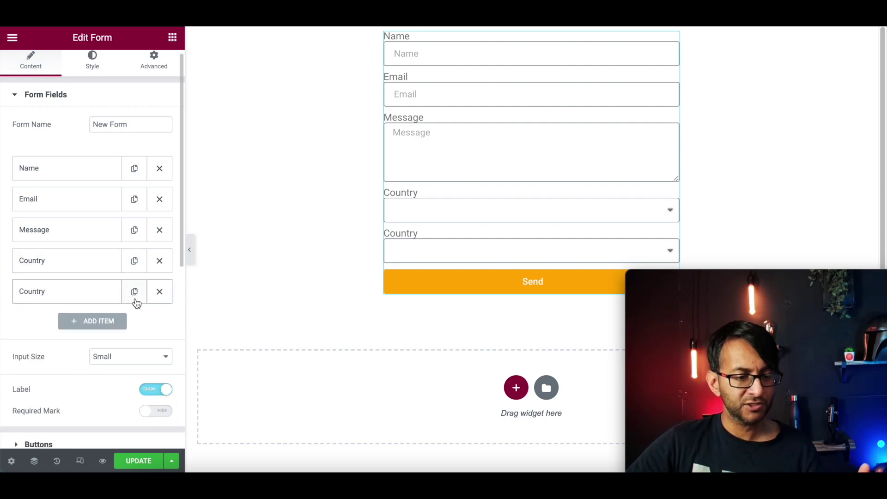
{"action": "left_click", "coordinate": [106, 300]}
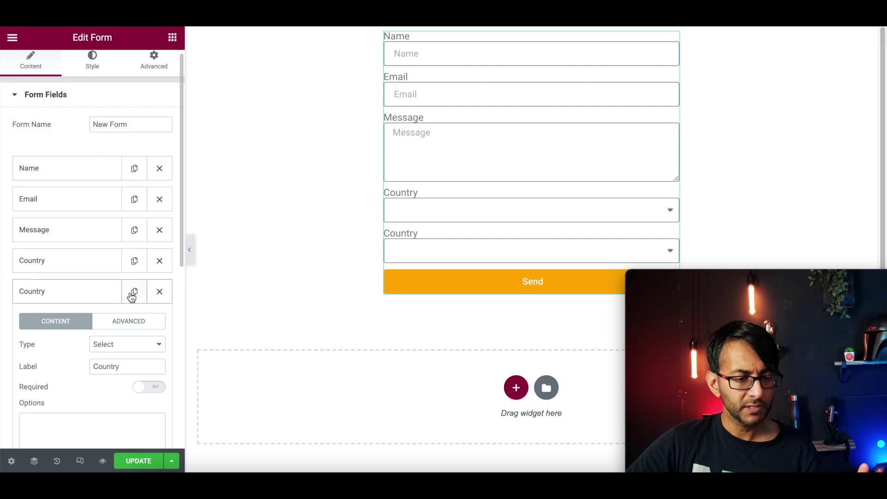
{"action": "left_click", "coordinate": [94, 298]}
{"action": "left_click", "coordinate": [135, 295]}
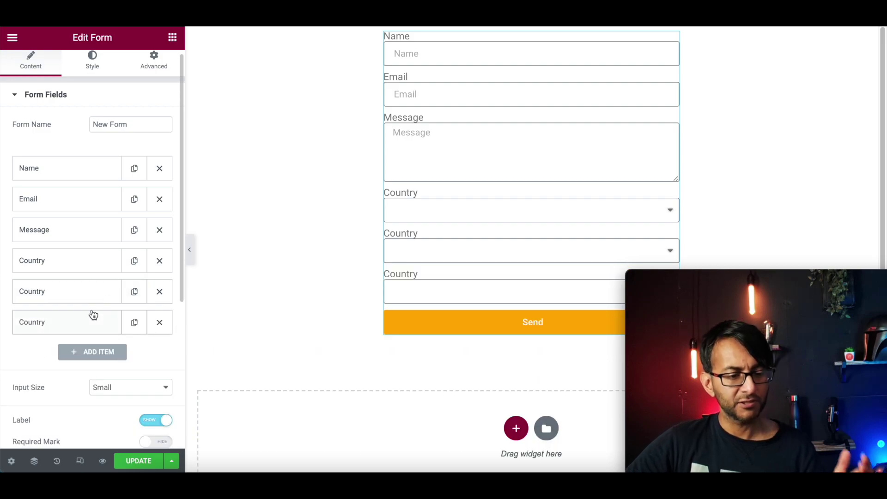
{"action": "left_click", "coordinate": [84, 292]}
Step: Relabel the second copy State and set its ID to state
{"action": "left_click_drag", "start_coordinate": [124, 366], "coordinate": [45, 368]}
{"action": "type", "text": "State"}
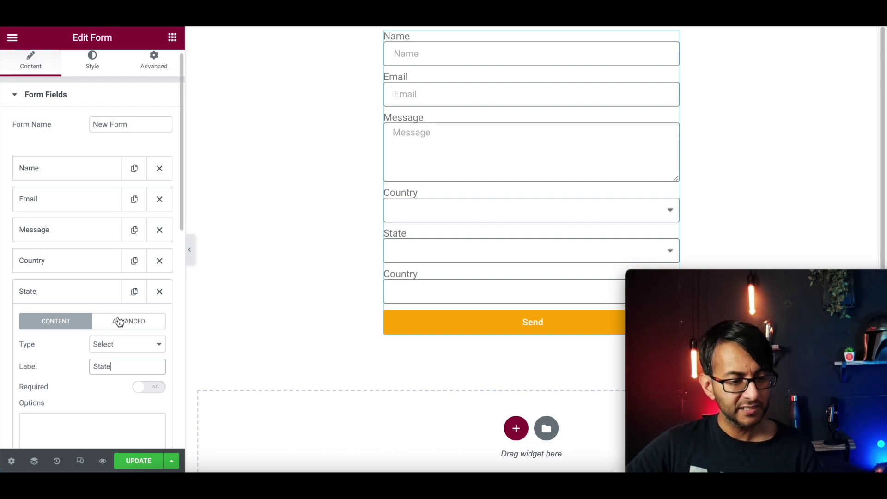
{"action": "left_click", "coordinate": [120, 322]}
{"action": "left_click_drag", "start_coordinate": [153, 366], "coordinate": [54, 368]}
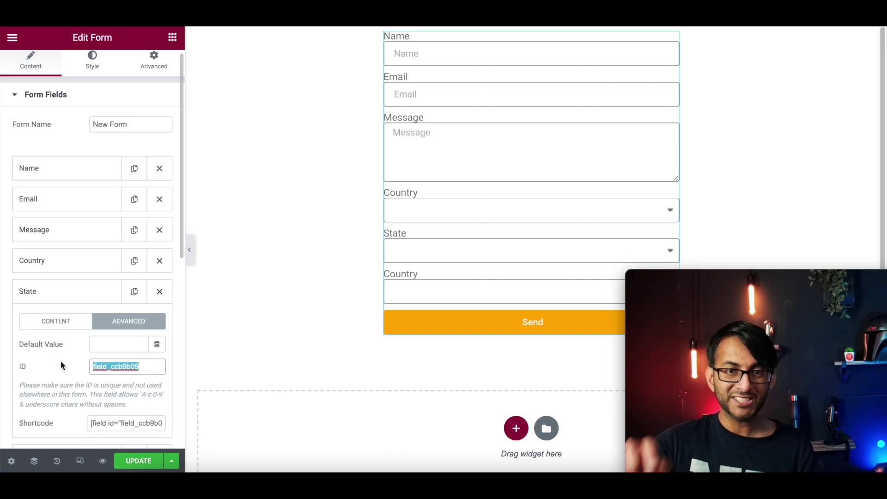
{"action": "type", "text": "state"}
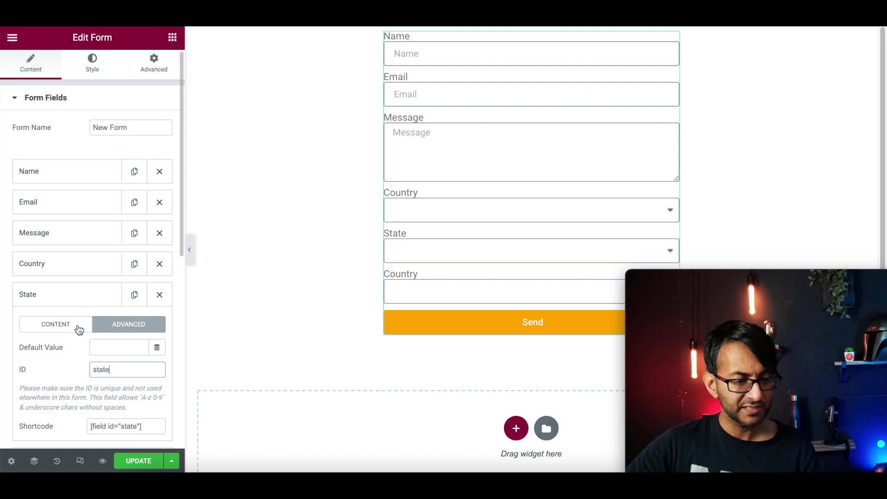
{"action": "left_click", "coordinate": [78, 301]}
Step: Relabel the third copy Cities with ID cities, then update the page
{"action": "left_click", "coordinate": [76, 326]}
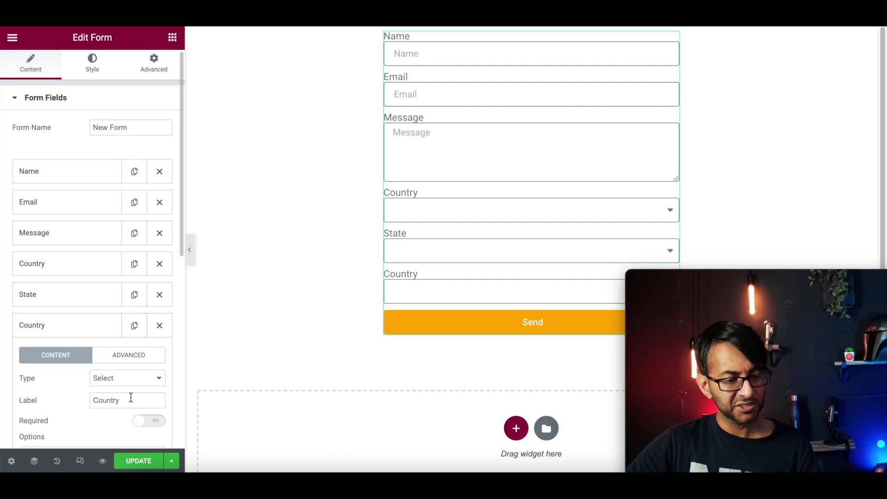
{"action": "left_click_drag", "start_coordinate": [131, 400], "coordinate": [73, 401]}
{"action": "type", "text": "C"}
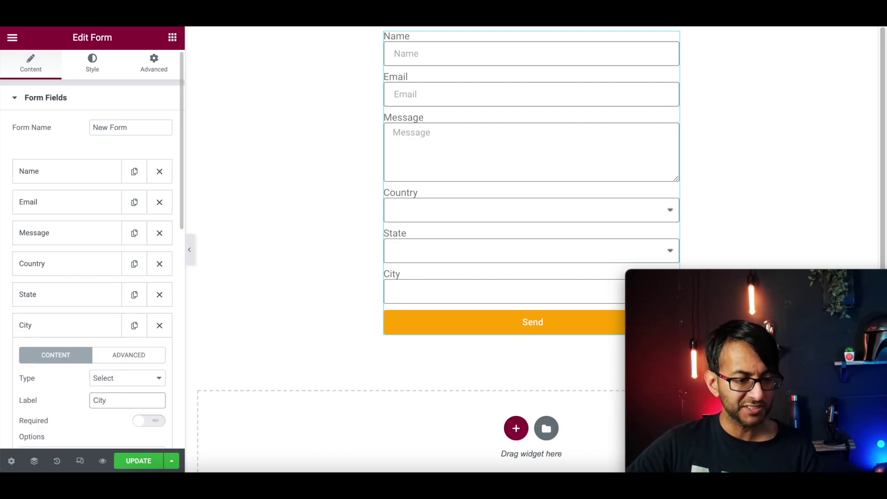
{"action": "type", "text": "ities"}
{"action": "left_click", "coordinate": [129, 355]}
{"action": "scroll", "coordinate": [135, 263], "scroll_direction": "down", "scroll_amount": 3}
{"action": "left_click_drag", "start_coordinate": [128, 244], "coordinate": [61, 235]}
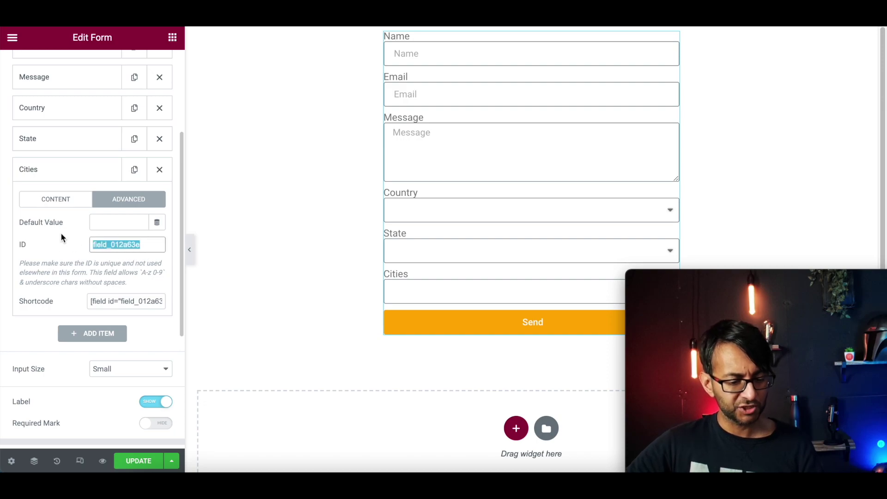
{"action": "type", "text": "cities"}
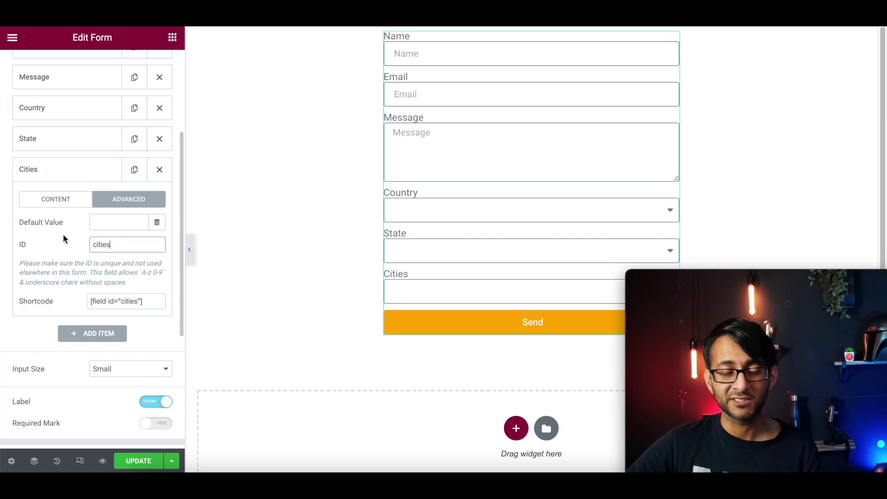
{"action": "left_click", "coordinate": [138, 461]}
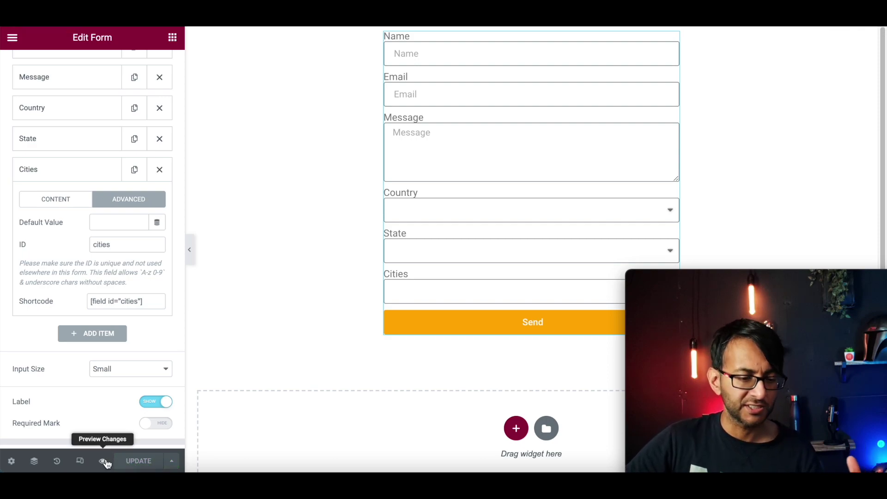
Step: On the live form, choose Argentina and Corrientes, then browse and close the city list
{"action": "left_click", "coordinate": [419, 231]}
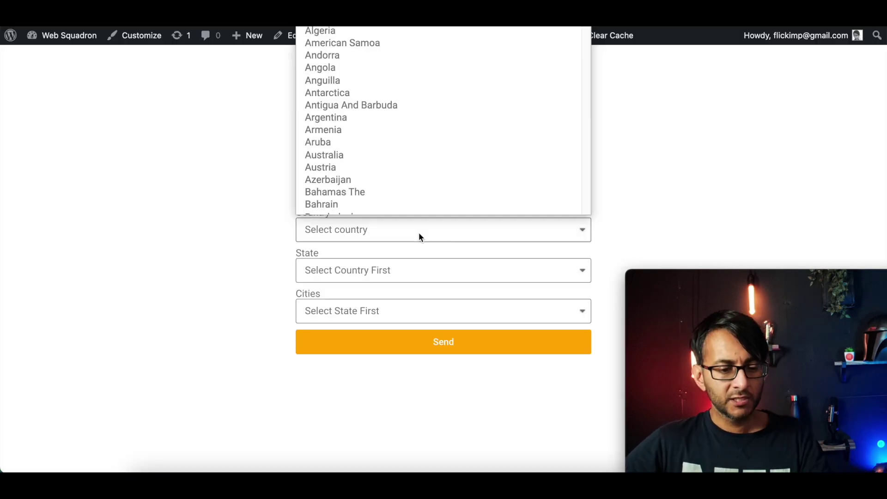
{"action": "scroll", "coordinate": [402, 139], "scroll_direction": "down", "scroll_amount": 1}
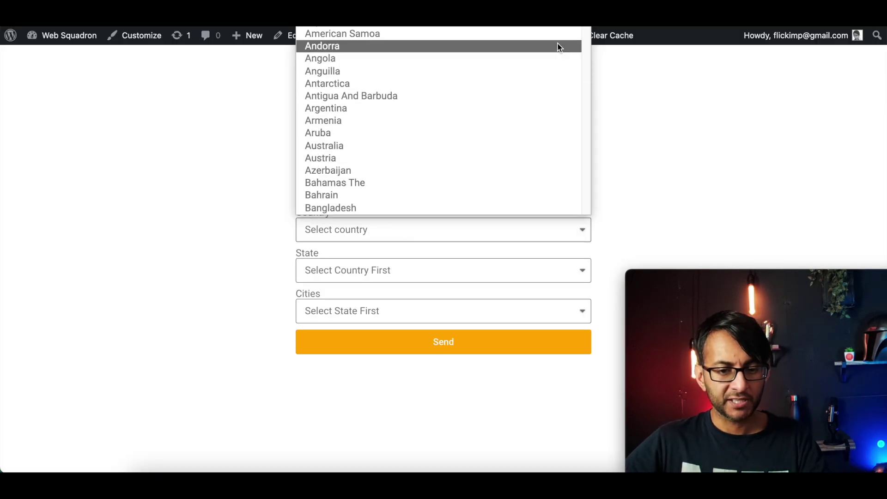
{"action": "left_click", "coordinate": [403, 108]}
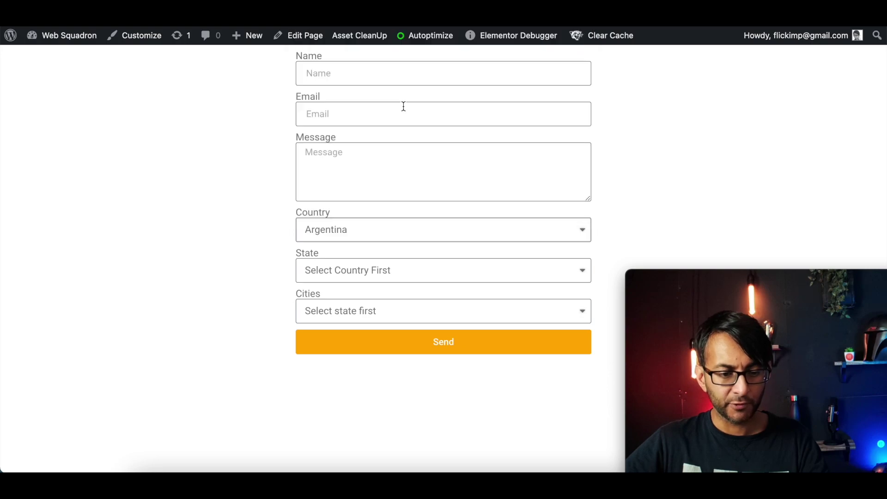
{"action": "left_click", "coordinate": [381, 280]}
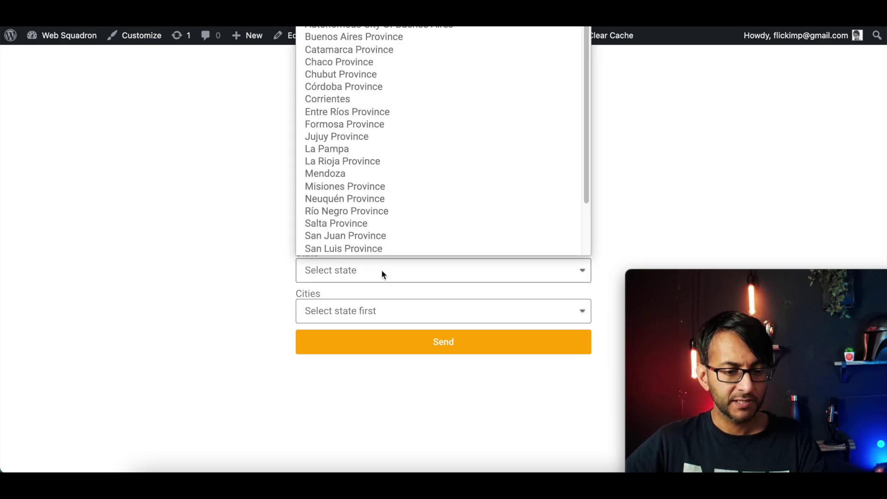
{"action": "left_click", "coordinate": [397, 100]}
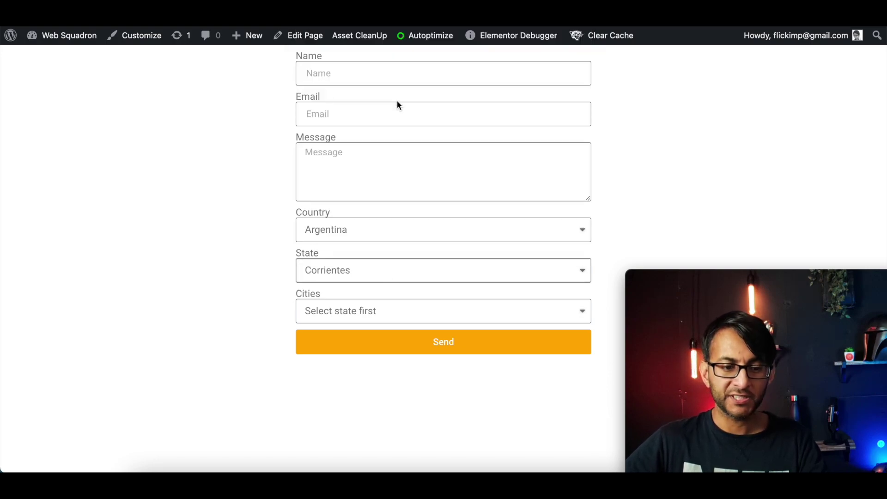
{"action": "left_click", "coordinate": [419, 312]}
{"action": "scroll", "coordinate": [418, 208], "scroll_direction": "down", "scroll_amount": 1}
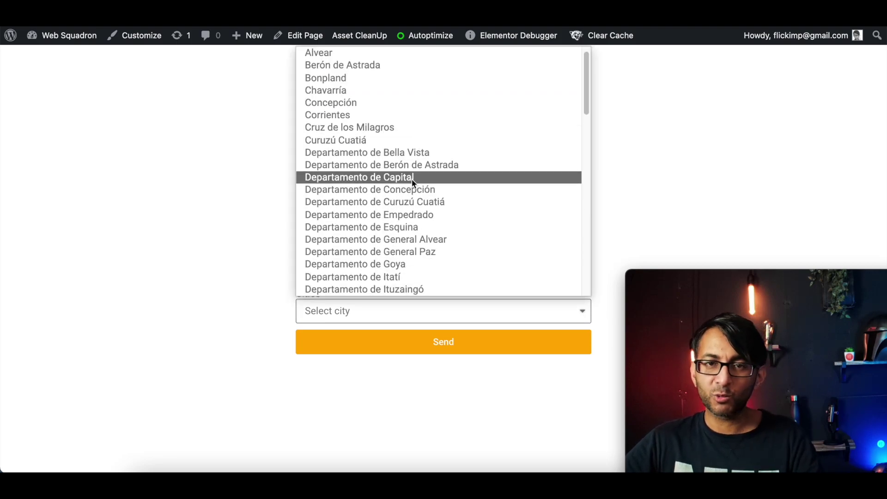
{"action": "left_click", "coordinate": [217, 203]}
Step: Switch to United States and California, then browse and close California's city list
{"action": "left_click", "coordinate": [374, 229]}
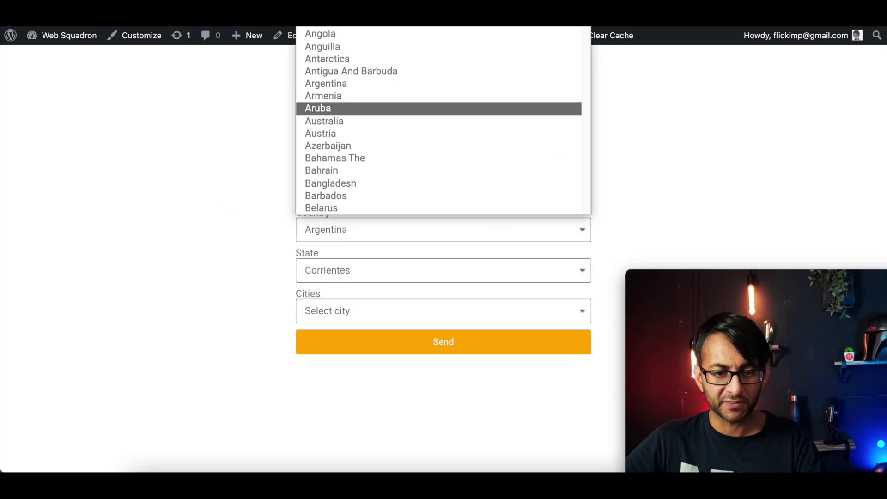
{"action": "left_click_drag", "start_coordinate": [585, 37], "coordinate": [587, 200]}
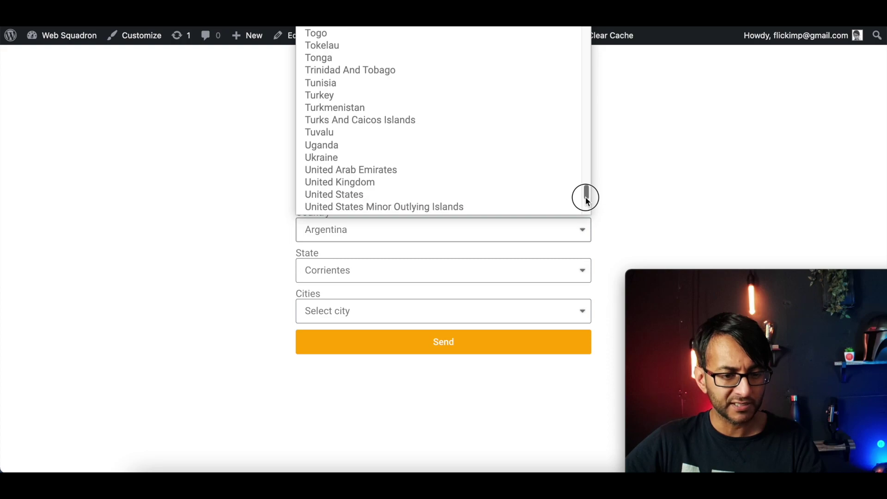
{"action": "left_click", "coordinate": [479, 195]}
{"action": "left_click", "coordinate": [396, 272]}
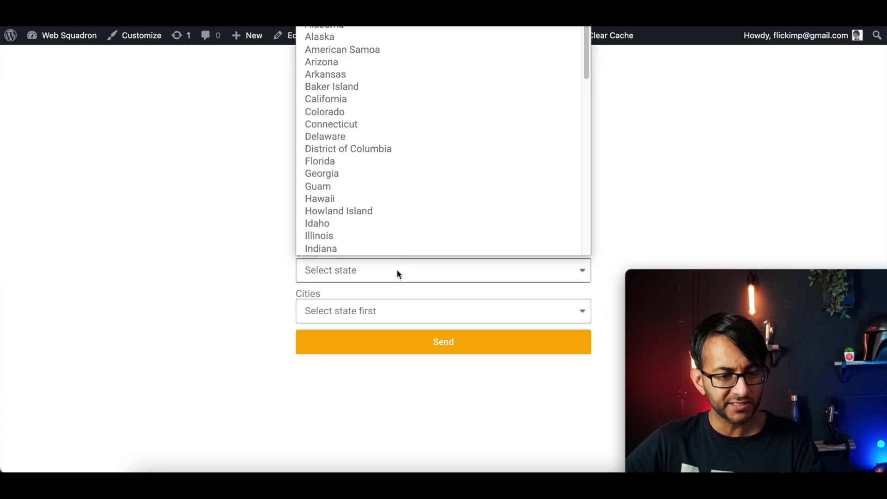
{"action": "left_click", "coordinate": [390, 97]}
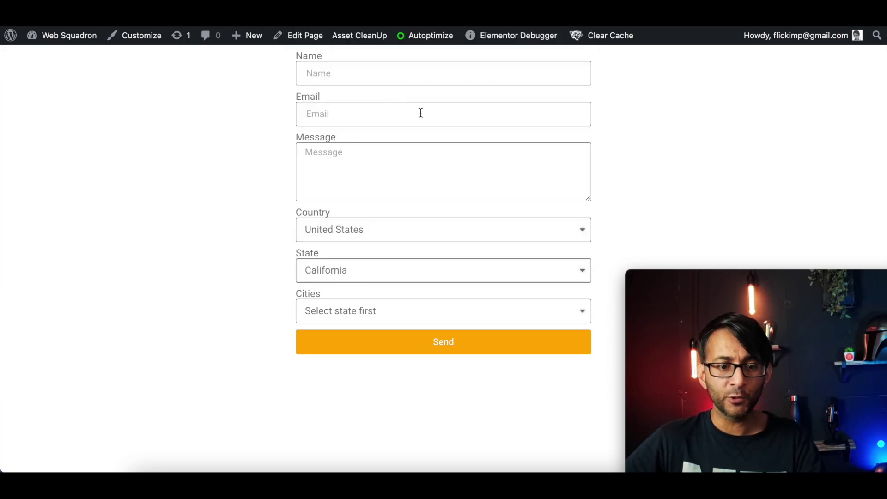
{"action": "left_click", "coordinate": [506, 309]}
{"action": "scroll", "coordinate": [428, 125], "scroll_direction": "down", "scroll_amount": 1}
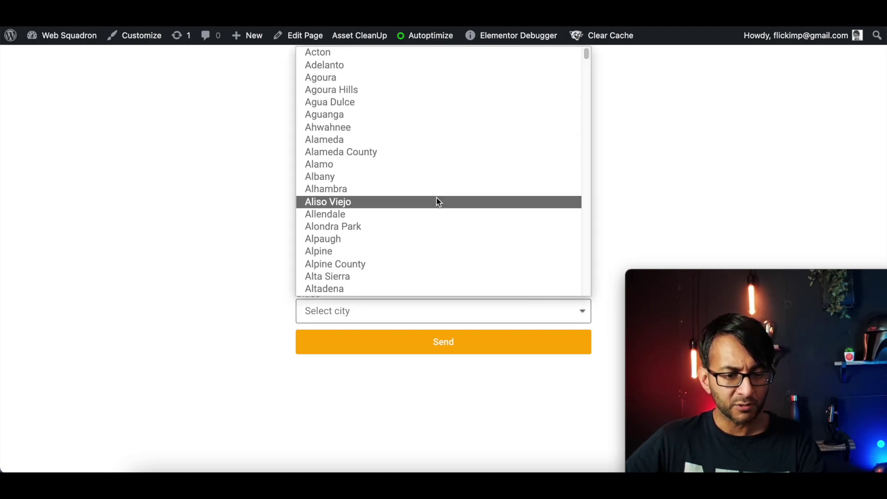
{"action": "scroll", "coordinate": [438, 202], "scroll_direction": "down", "scroll_amount": 1}
{"action": "left_click", "coordinate": [587, 67]}
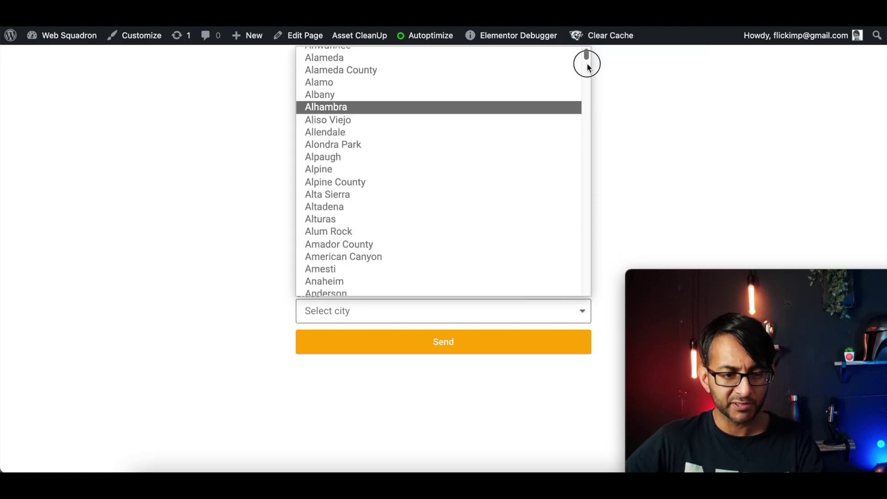
{"action": "left_click_drag", "start_coordinate": [588, 67], "coordinate": [587, 163]}
{"action": "left_click", "coordinate": [135, 167]}
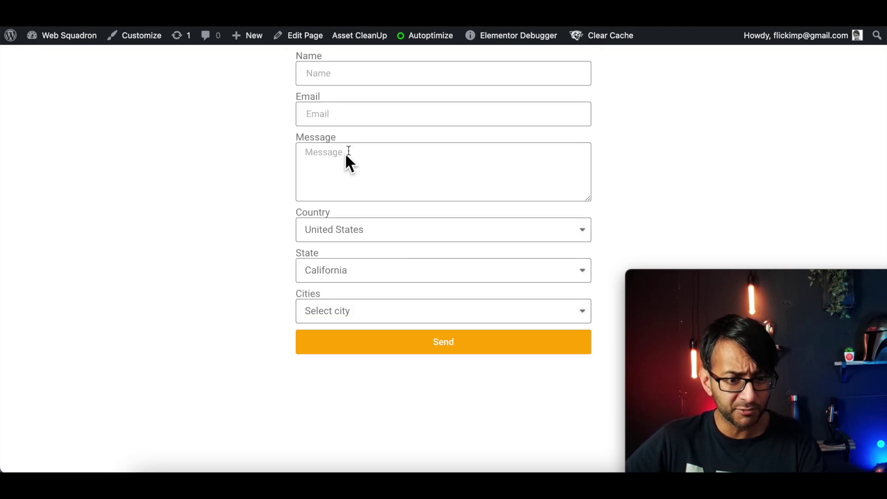
Step: Choose United Kingdom and Cornwall, then check Cornwall's Cities list
{"action": "left_click", "coordinate": [346, 229]}
{"action": "left_click", "coordinate": [372, 193]}
{"action": "left_click", "coordinate": [373, 268]}
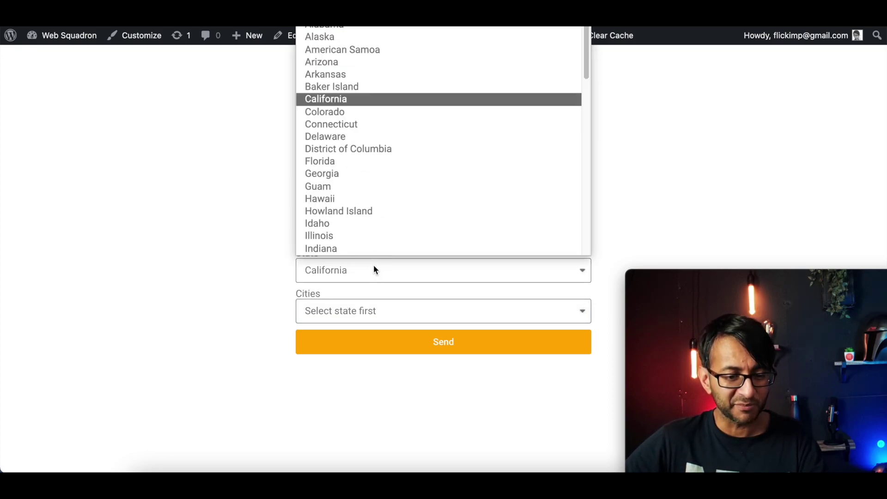
{"action": "scroll", "coordinate": [394, 125], "scroll_direction": "down", "scroll_amount": 1}
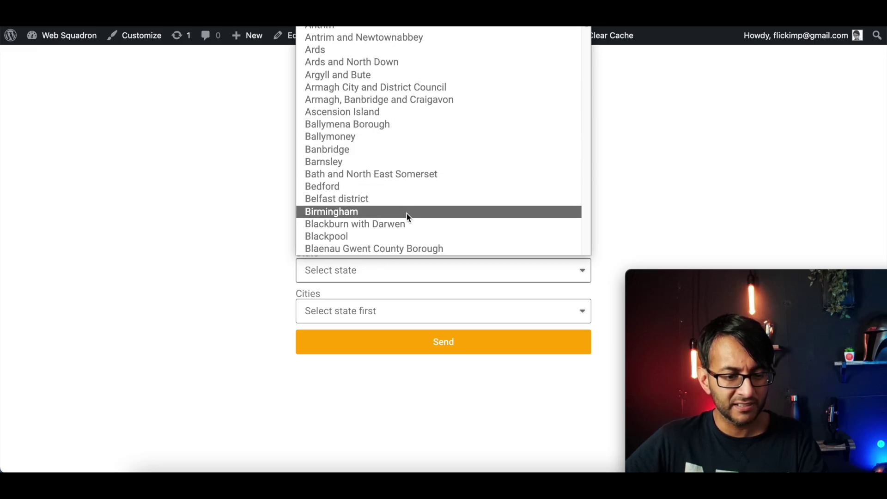
{"action": "scroll", "coordinate": [408, 226], "scroll_direction": "down", "scroll_amount": 15}
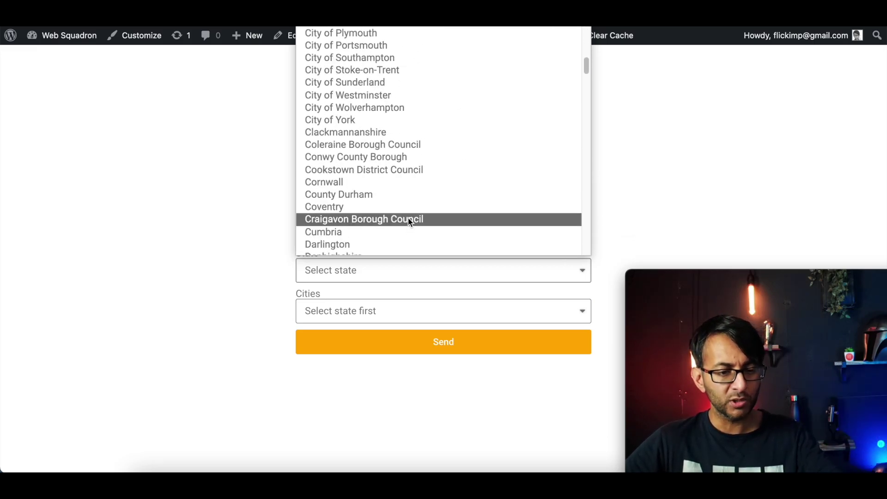
{"action": "left_click", "coordinate": [409, 185]}
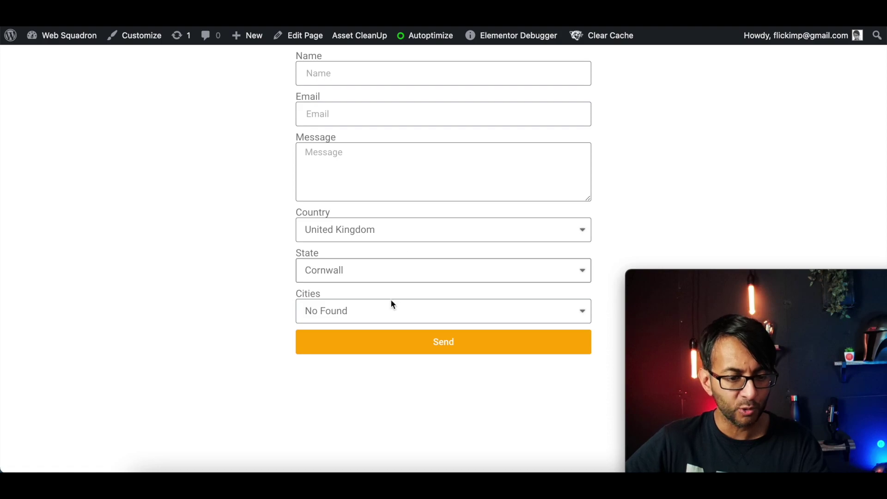
{"action": "left_click", "coordinate": [390, 302]}
Step: Close the Cities list, which shows No Found for Cornwall
{"action": "left_click", "coordinate": [242, 300]}
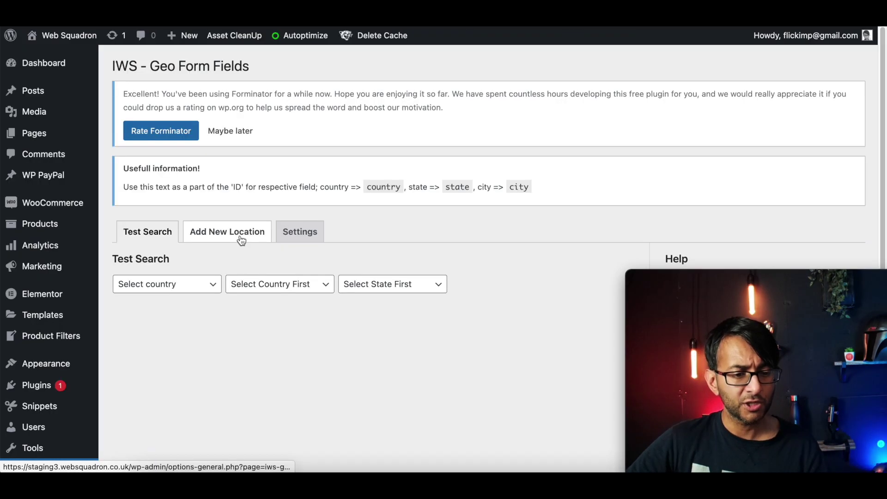
Step: Go to Add New Location and switch to adding a city
{"action": "left_click", "coordinate": [226, 231]}
{"action": "scroll", "coordinate": [223, 323], "scroll_direction": "down", "scroll_amount": 4}
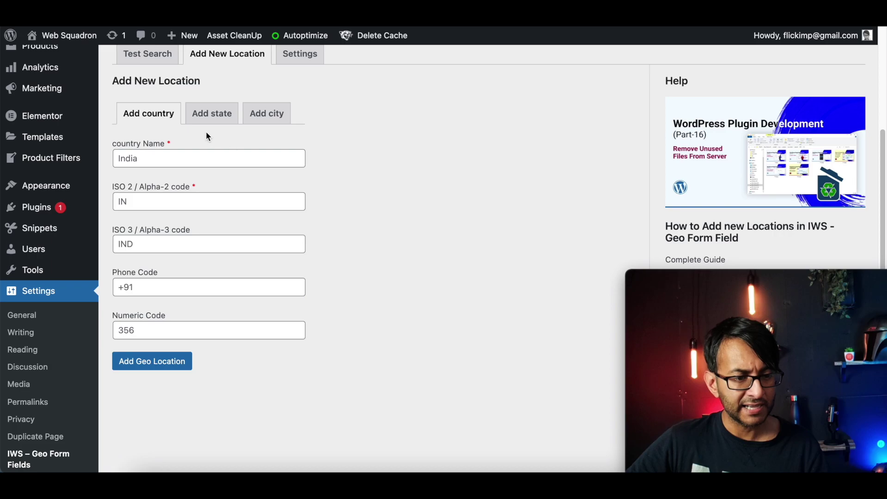
{"action": "left_click", "coordinate": [267, 114]}
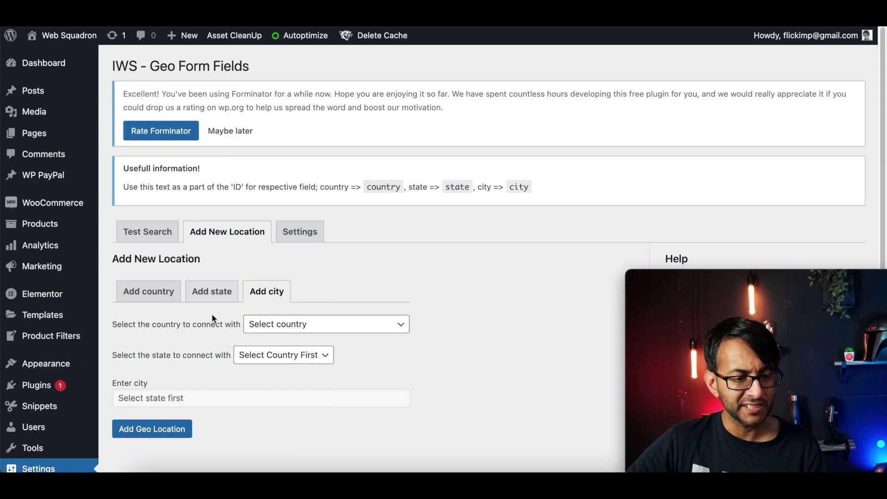
{"action": "scroll", "coordinate": [278, 322], "scroll_direction": "down", "scroll_amount": 3}
Step: Add the city Leicester under United Kingdom, Leicestershire
{"action": "left_click", "coordinate": [303, 244]}
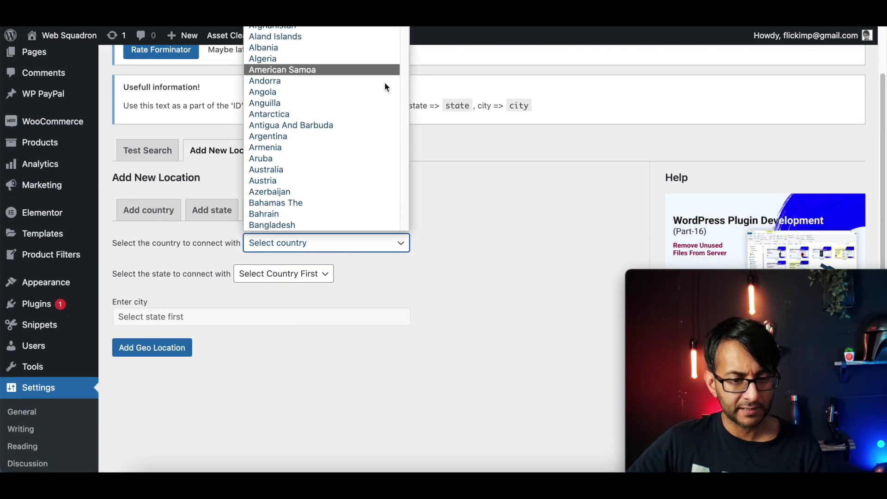
{"action": "type", "text": "united"}
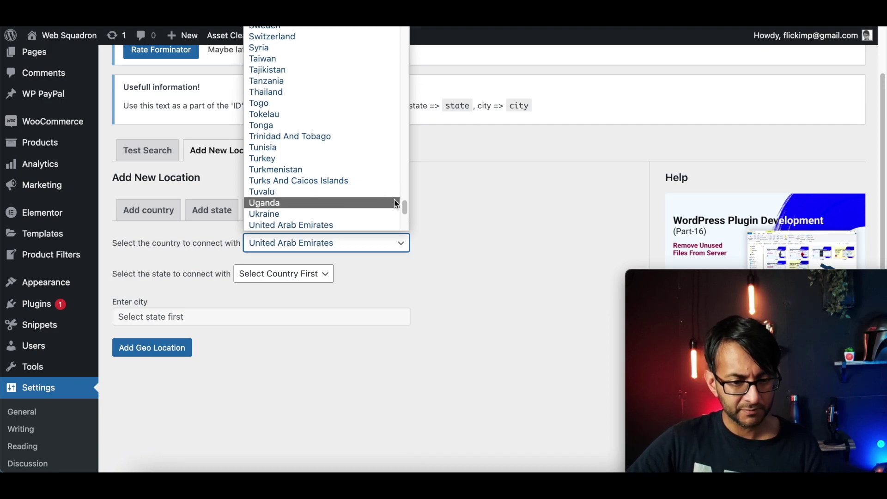
{"action": "scroll", "coordinate": [400, 209], "scroll_direction": "down", "scroll_amount": 3}
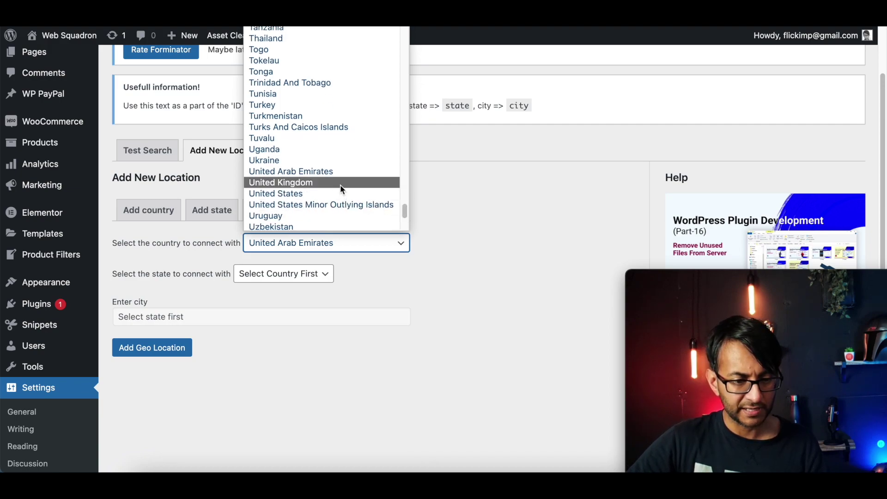
{"action": "left_click", "coordinate": [340, 182]}
{"action": "left_click", "coordinate": [294, 275]}
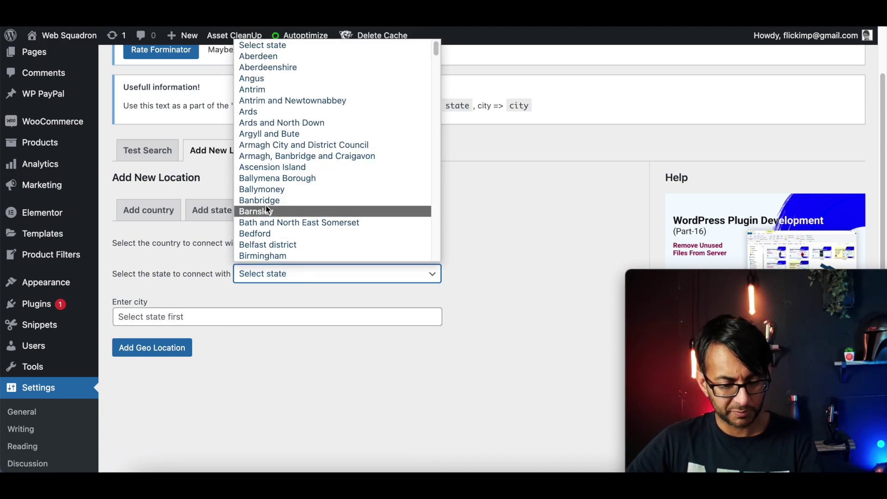
{"action": "type", "text": "leeds"}
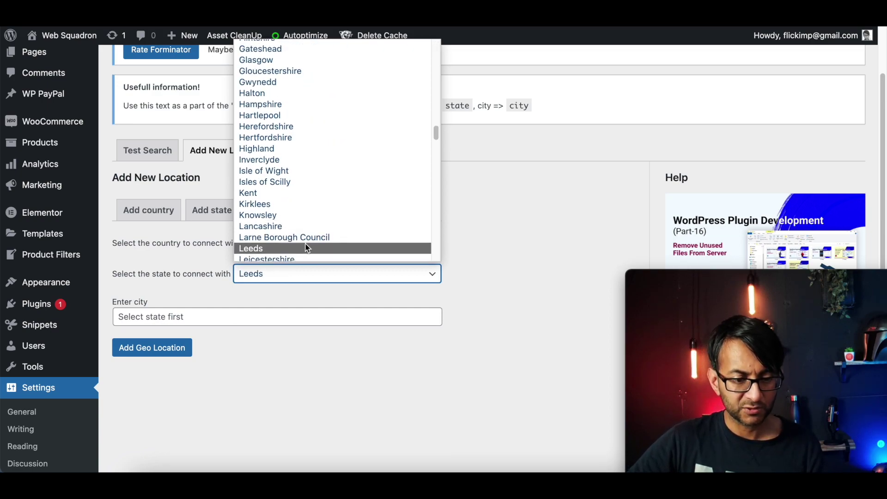
{"action": "left_click", "coordinate": [298, 255]}
{"action": "left_click", "coordinate": [225, 320]}
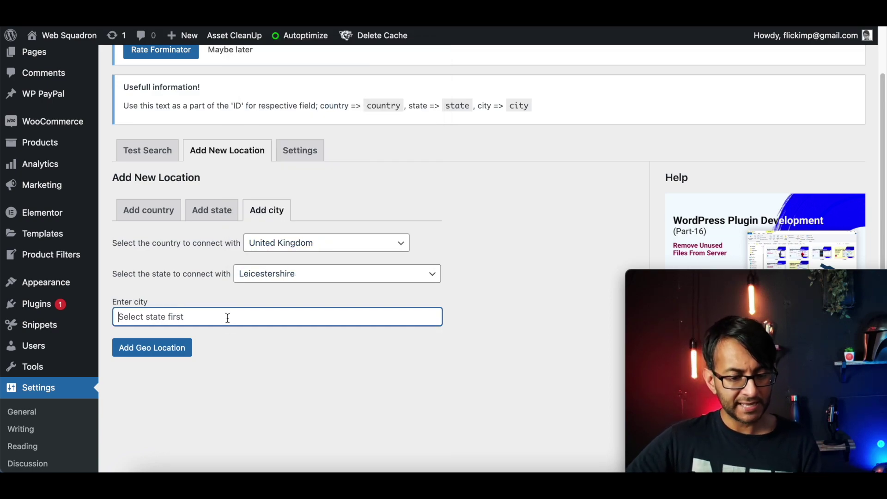
{"action": "type", "text": "Leicester"}
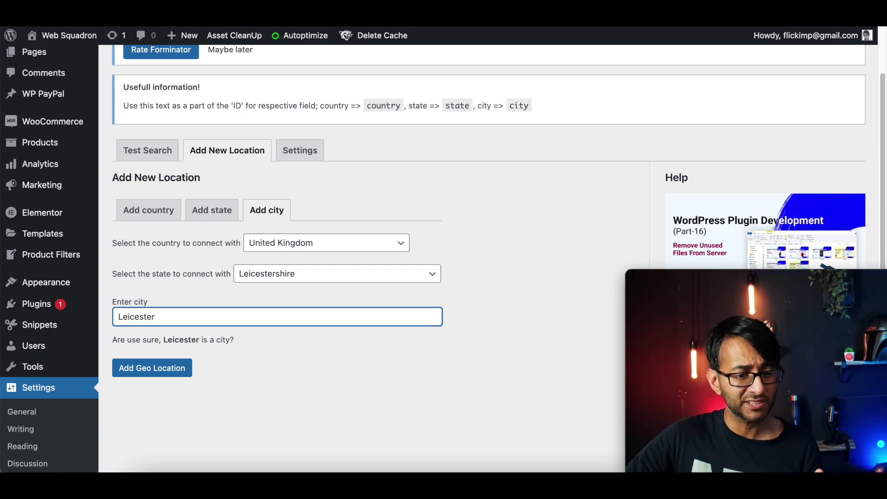
{"action": "left_click", "coordinate": [178, 368]}
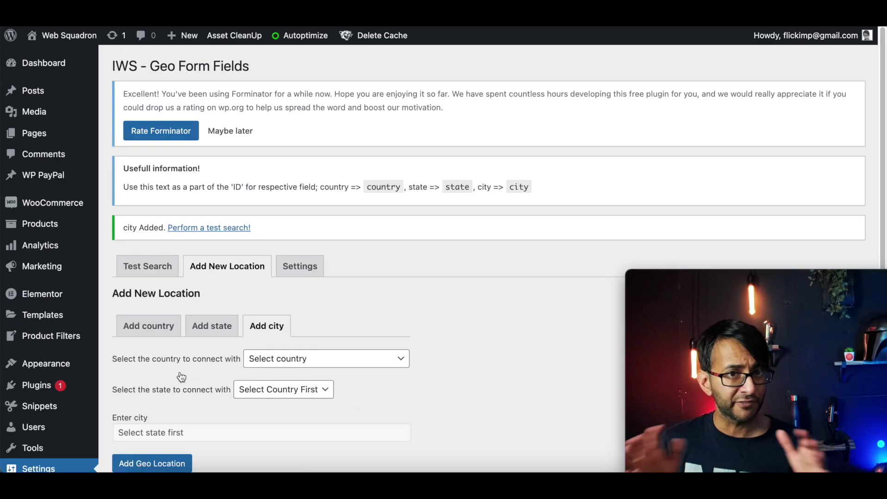